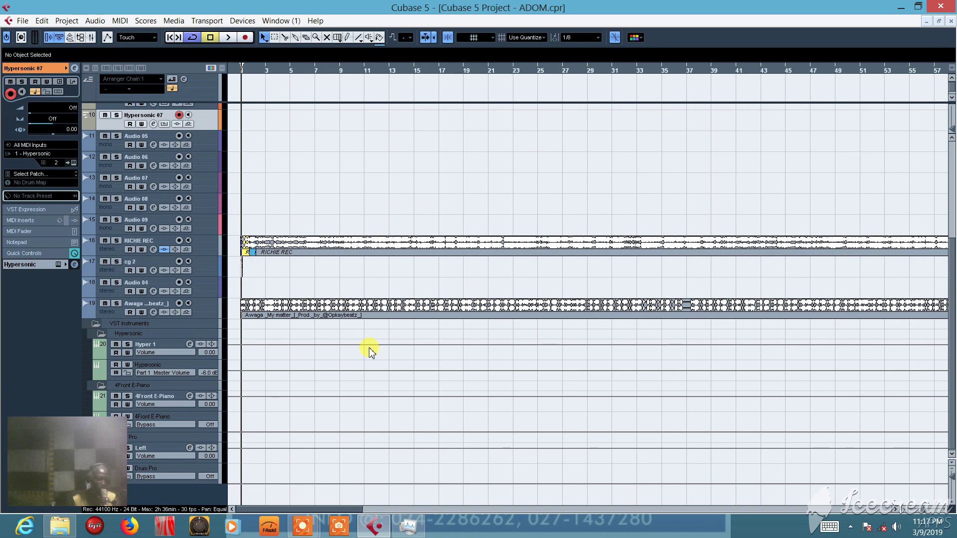
Step: Select and delete all events in the project
key(ctrl+a)
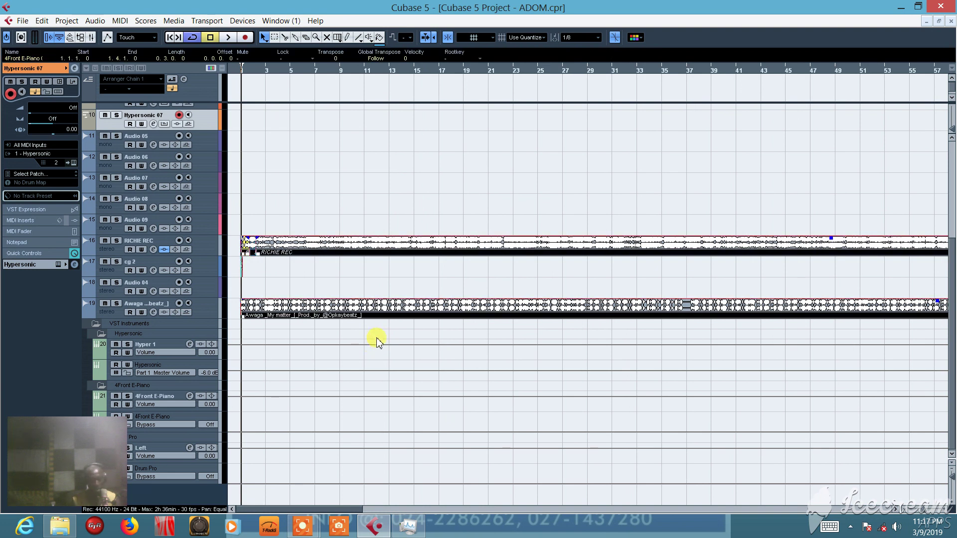
key(Delete)
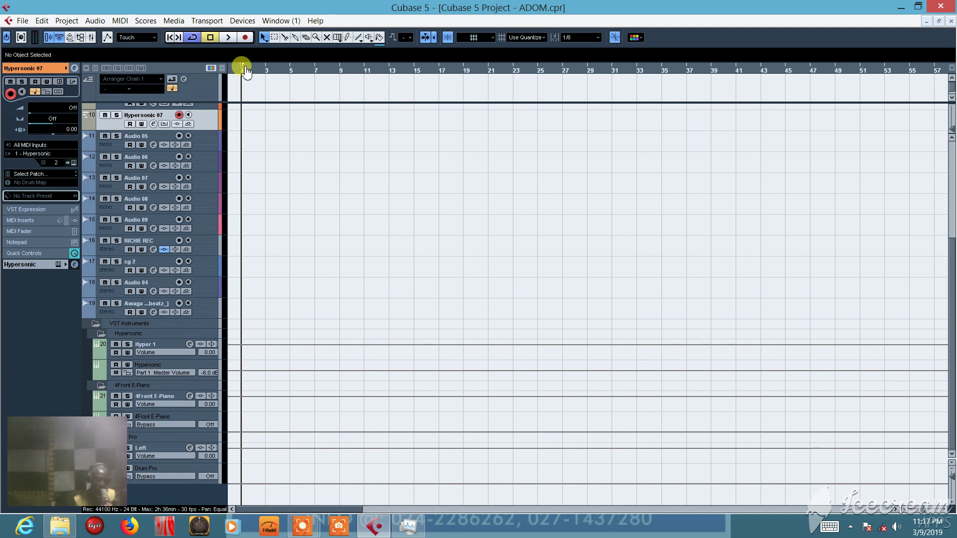
Step: Set the locator range on the ruler from about bar 6 to about bar 168
drag(242, 65, 451, 148)
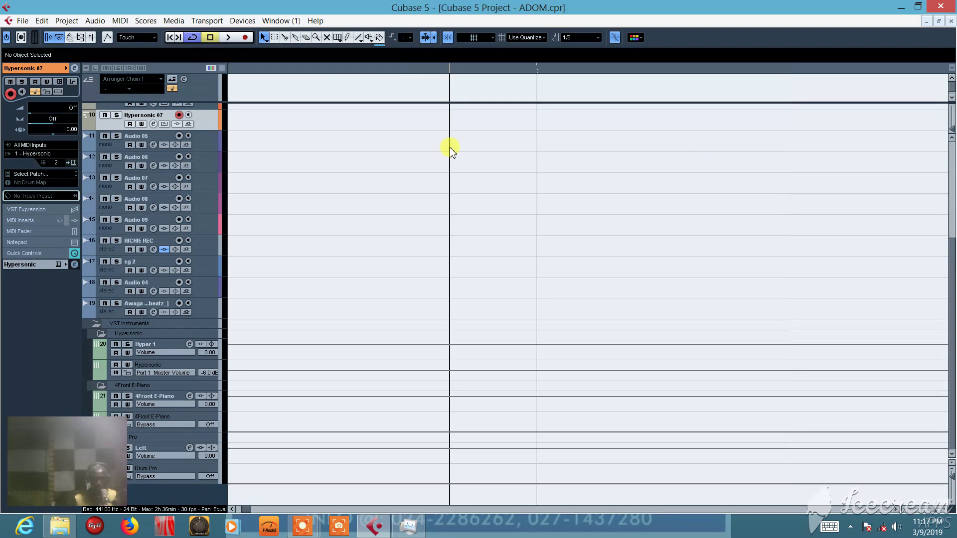
click(933, 511)
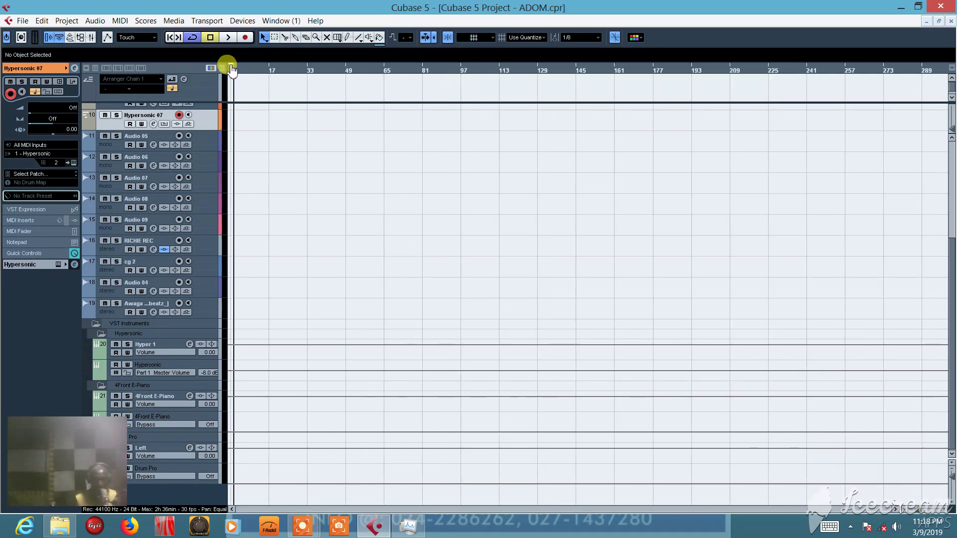
drag(231, 70, 508, 134)
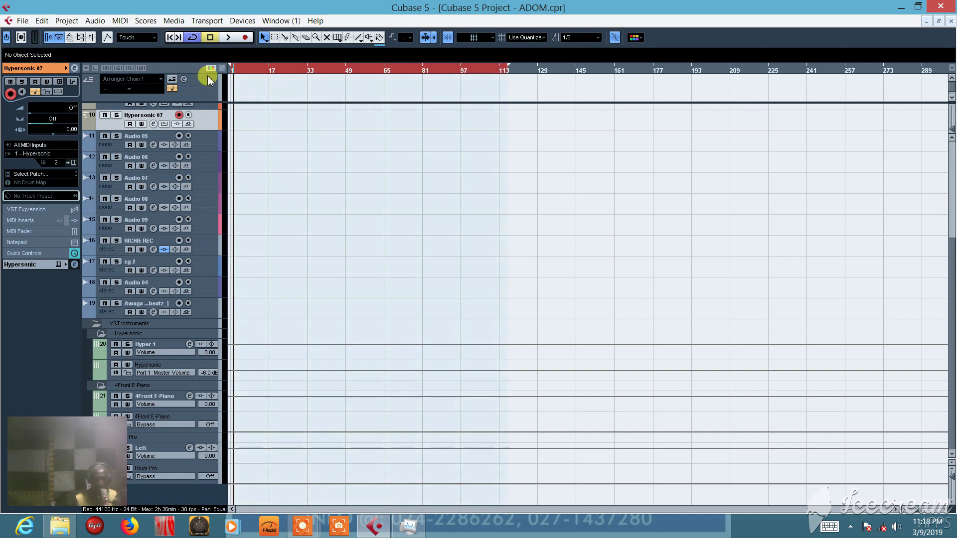
drag(231, 66, 631, 119)
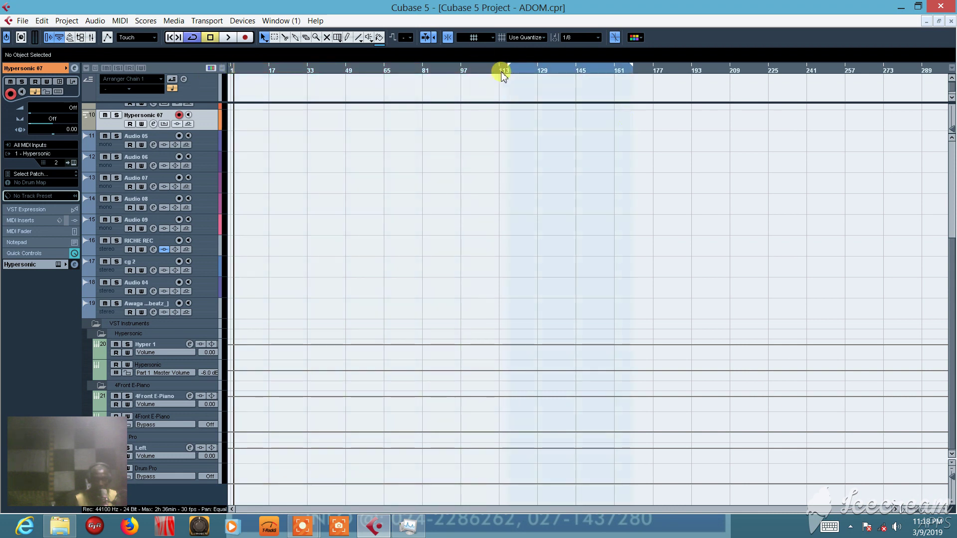
drag(502, 74, 244, 120)
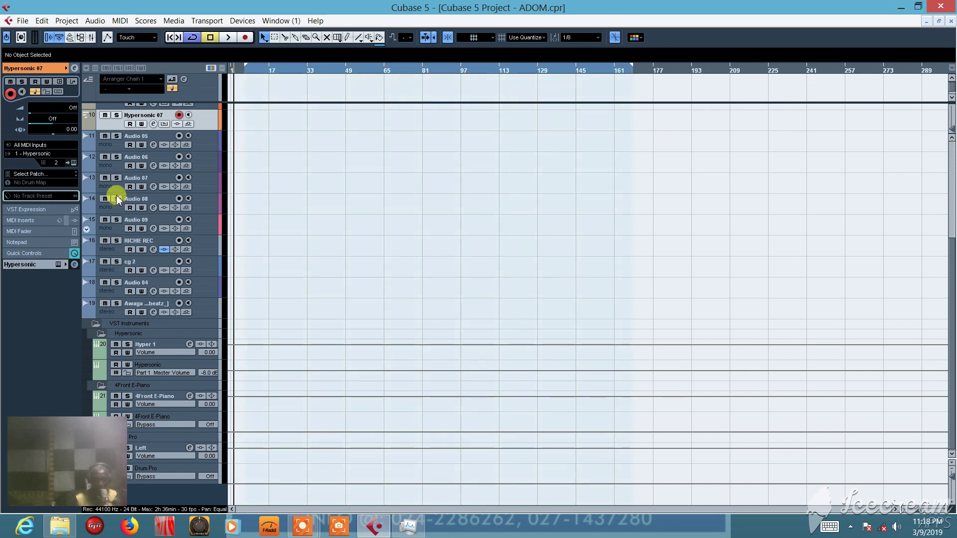
Step: Remove the tracks from the Awaga audio track up through Hypersonic 07 from the project
click(198, 310)
shift+click(207, 284)
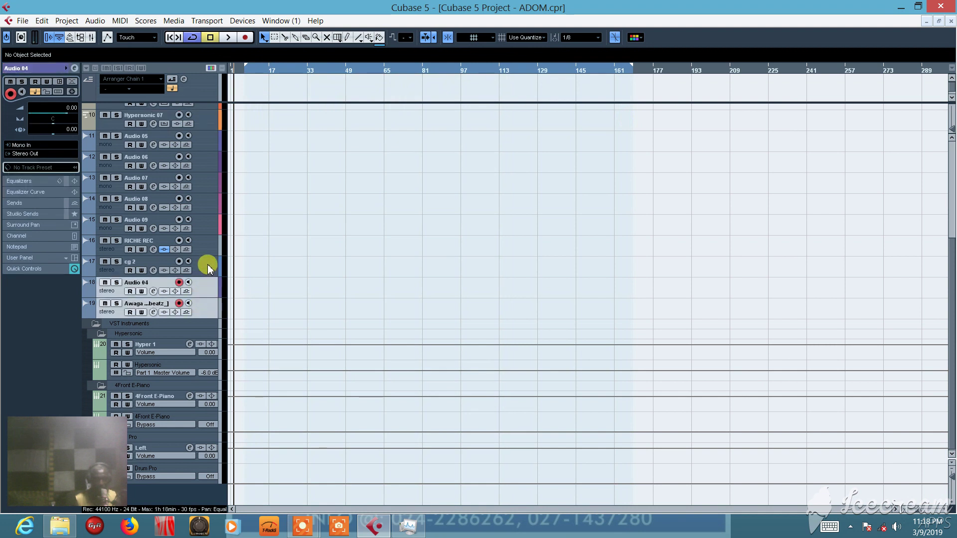
shift+click(207, 268)
shift+click(208, 243)
shift+click(207, 224)
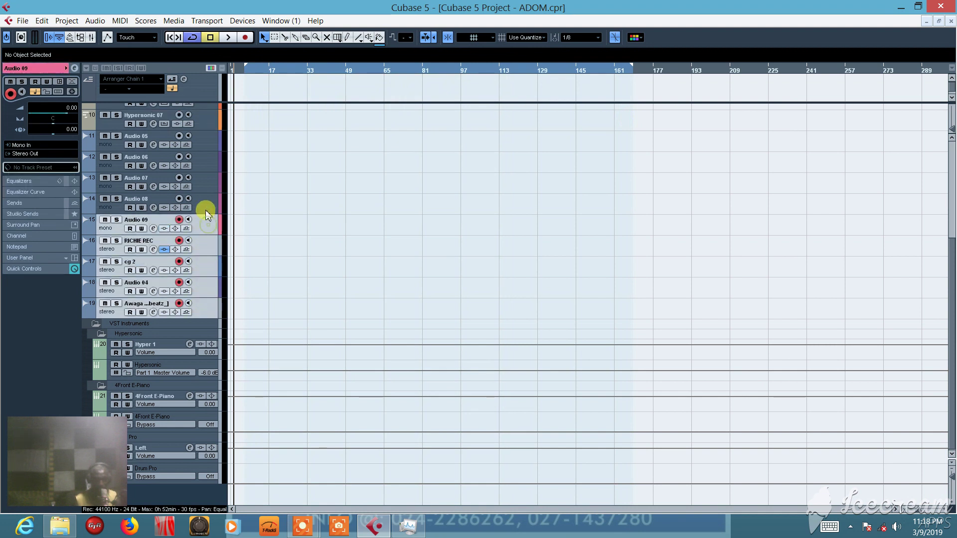
shift+click(210, 188)
shift+click(209, 161)
shift+click(209, 146)
shift+click(206, 122)
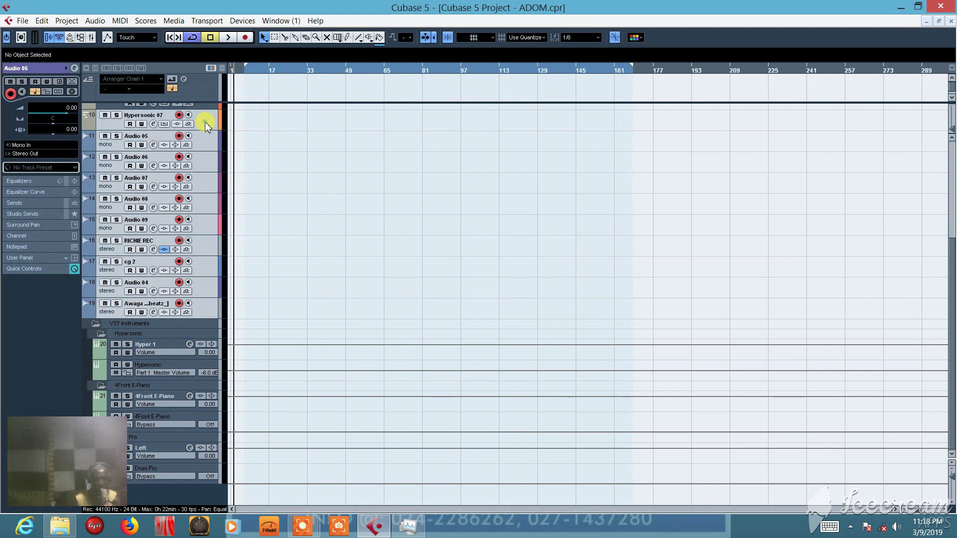
right_click(200, 121)
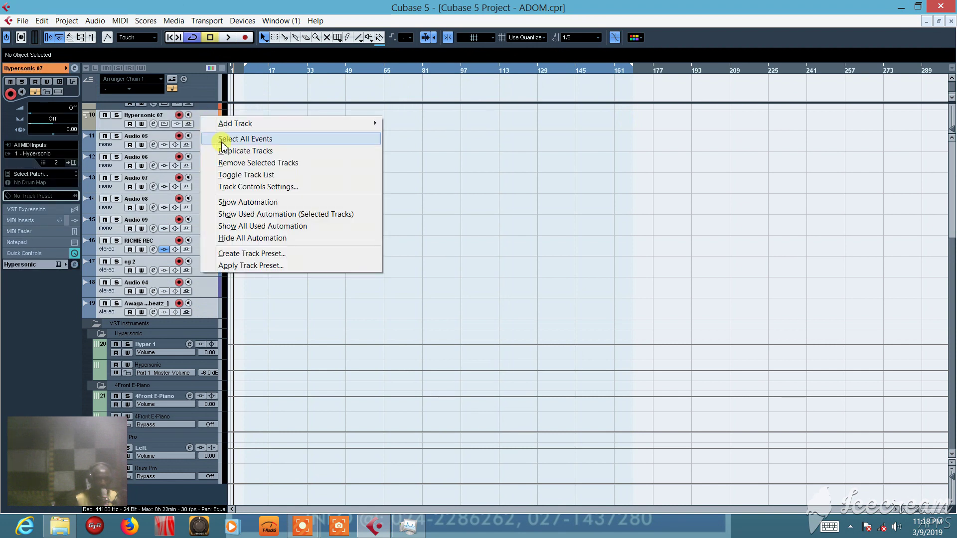
click(239, 163)
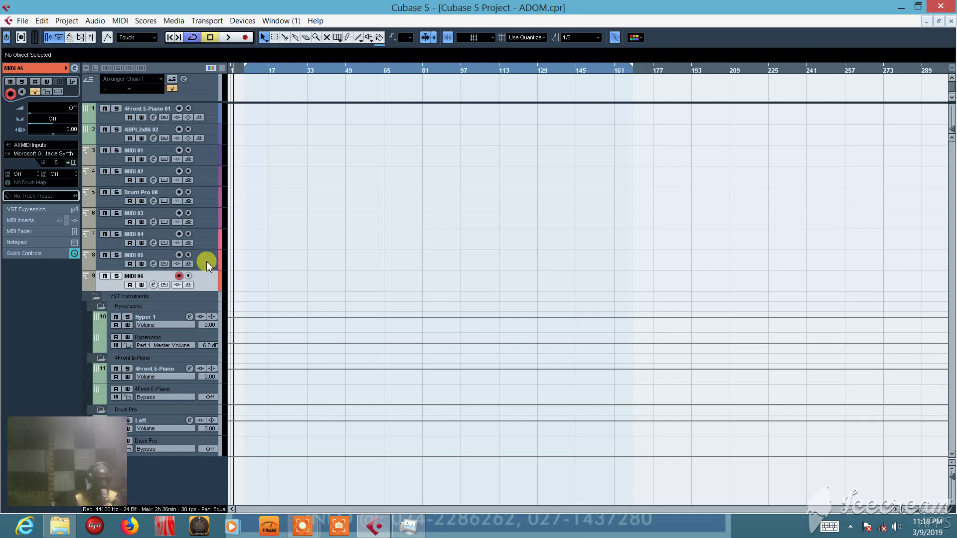
Step: Remove the remaining tracks from 4Front E-Piano 01 through MIDI 06
drag(206, 261, 198, 114)
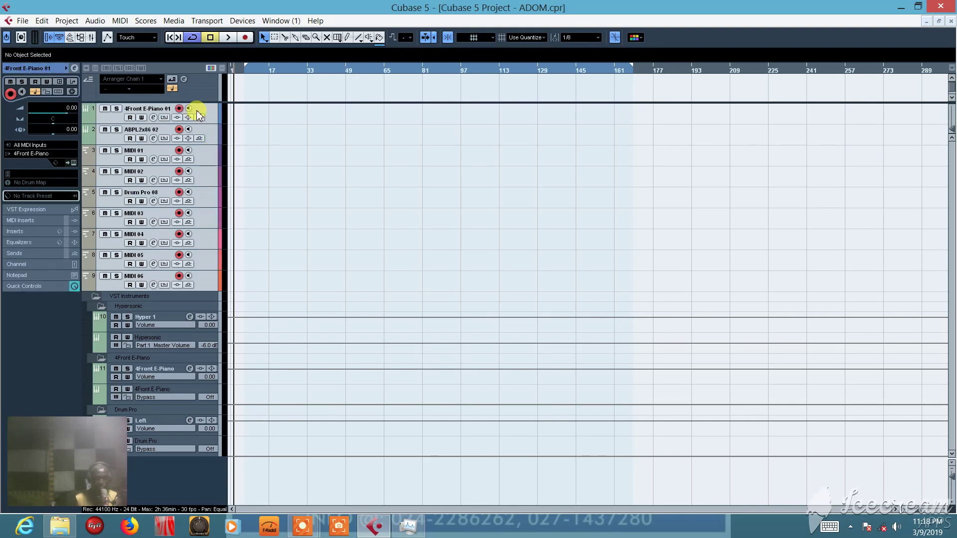
right_click(198, 114)
click(236, 156)
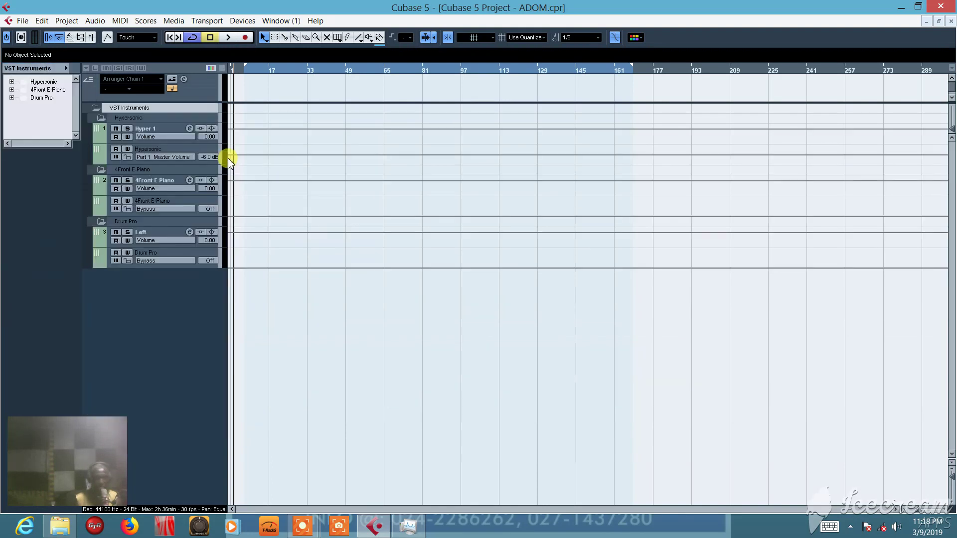
click(136, 119)
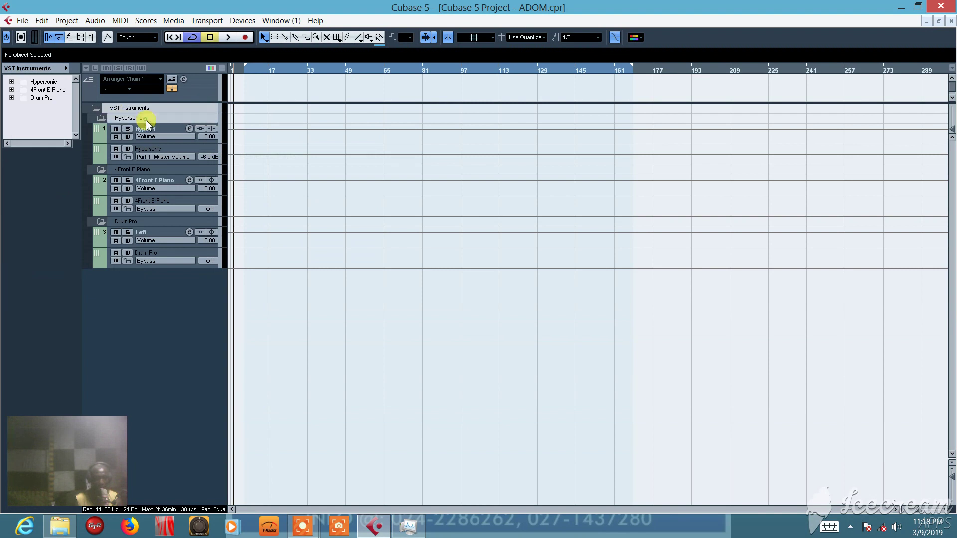
click(152, 133)
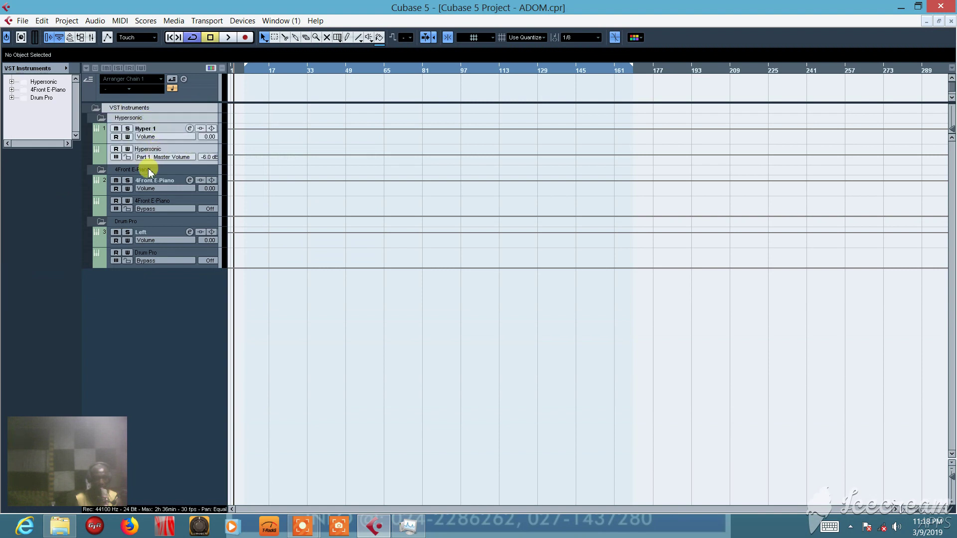
click(148, 190)
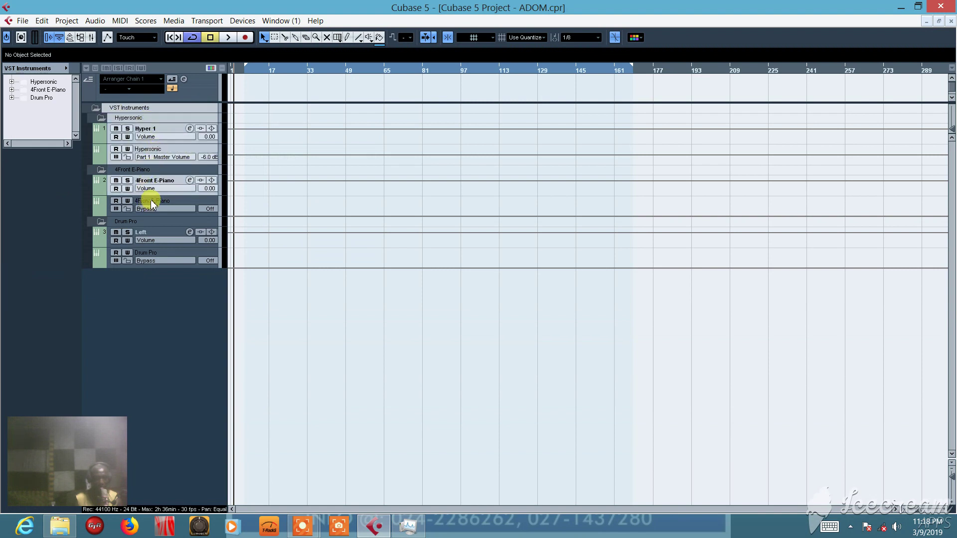
click(148, 205)
click(151, 233)
click(143, 256)
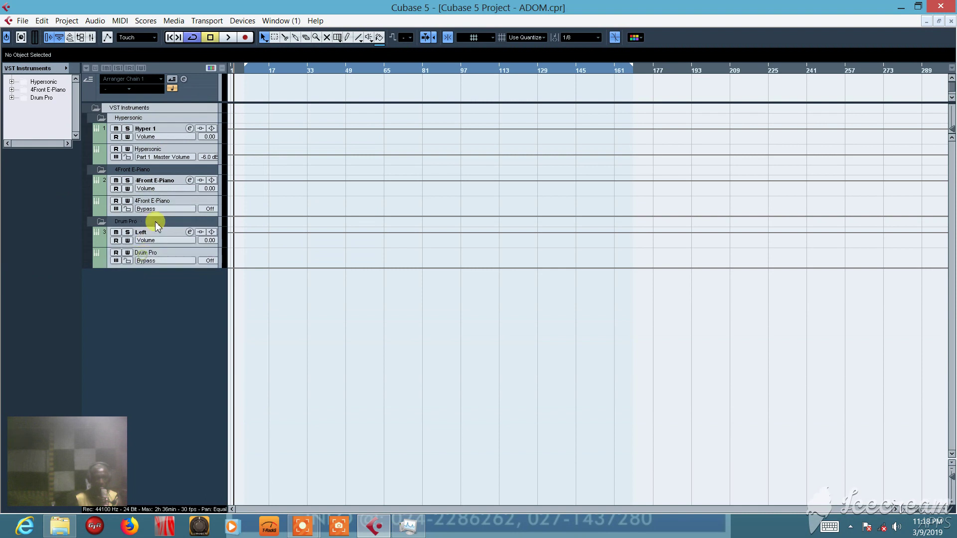
right_click(159, 205)
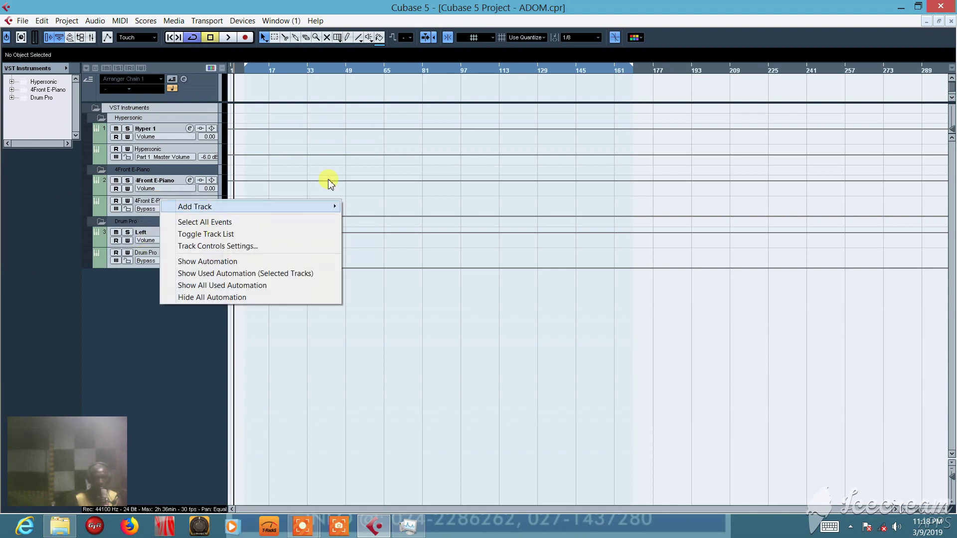
click(334, 163)
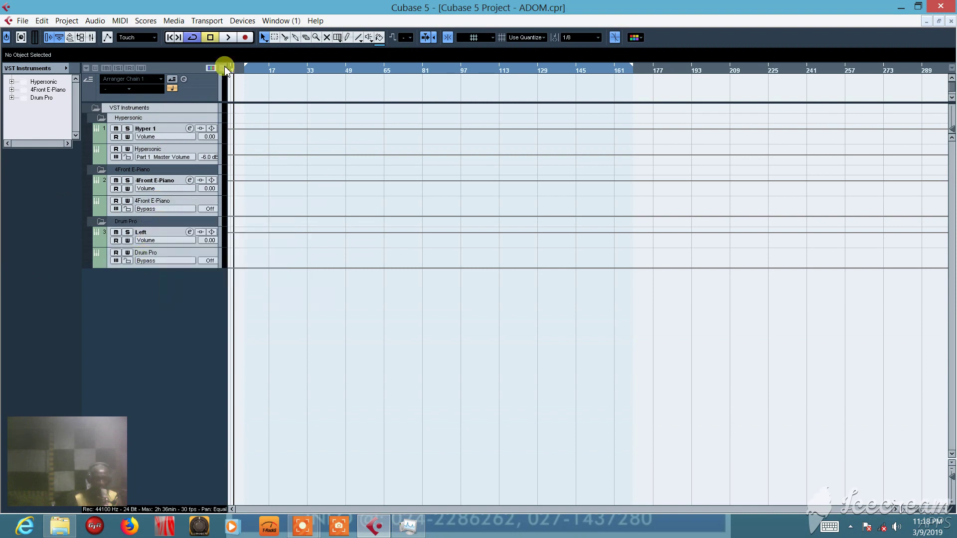
Step: Set slots 1 and 2 of the VST Instruments rack to No VST Instrument
key(F11)
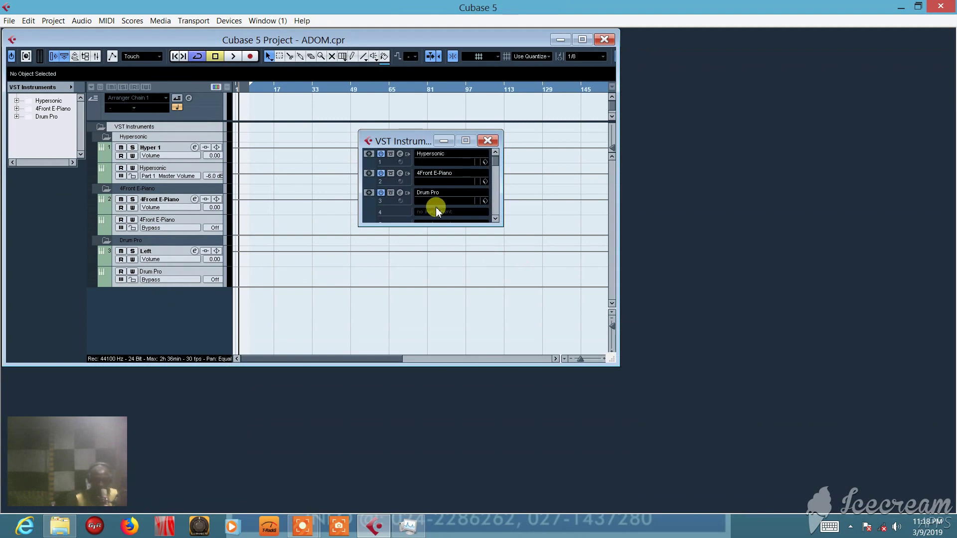
click(423, 155)
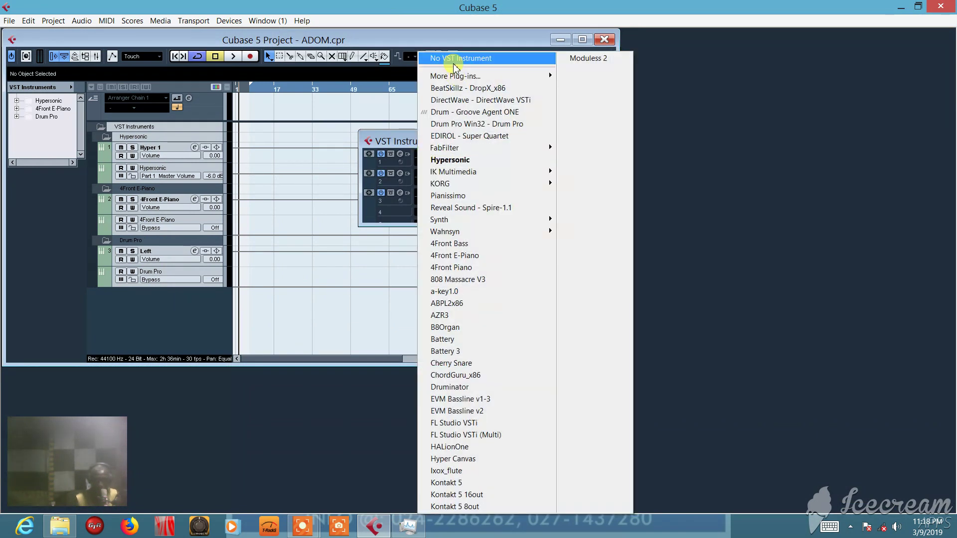
click(456, 59)
click(438, 164)
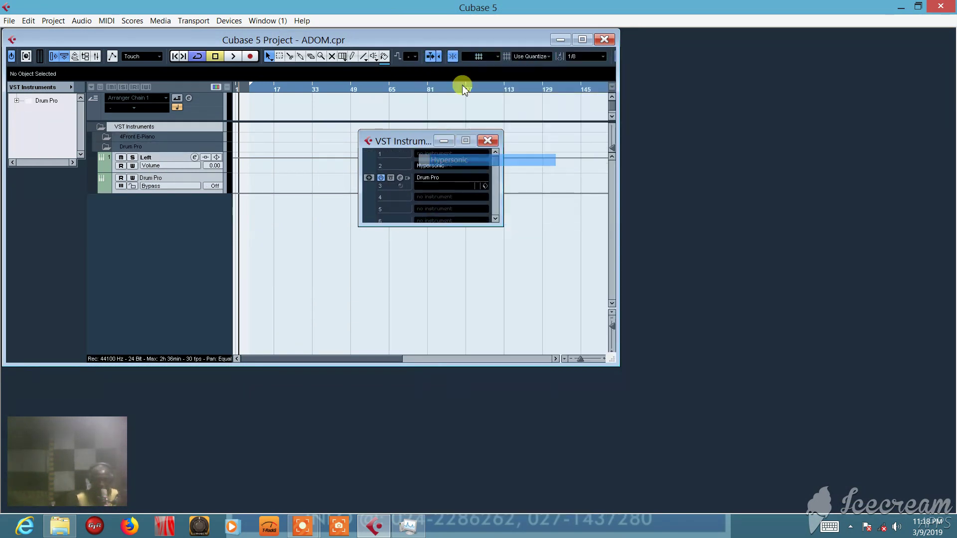
click(462, 85)
click(473, 301)
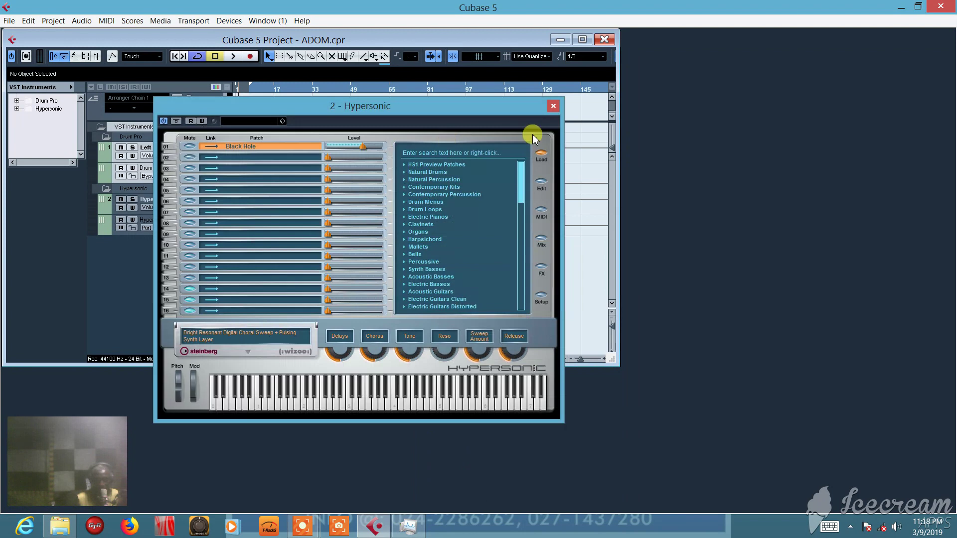
click(554, 107)
click(427, 165)
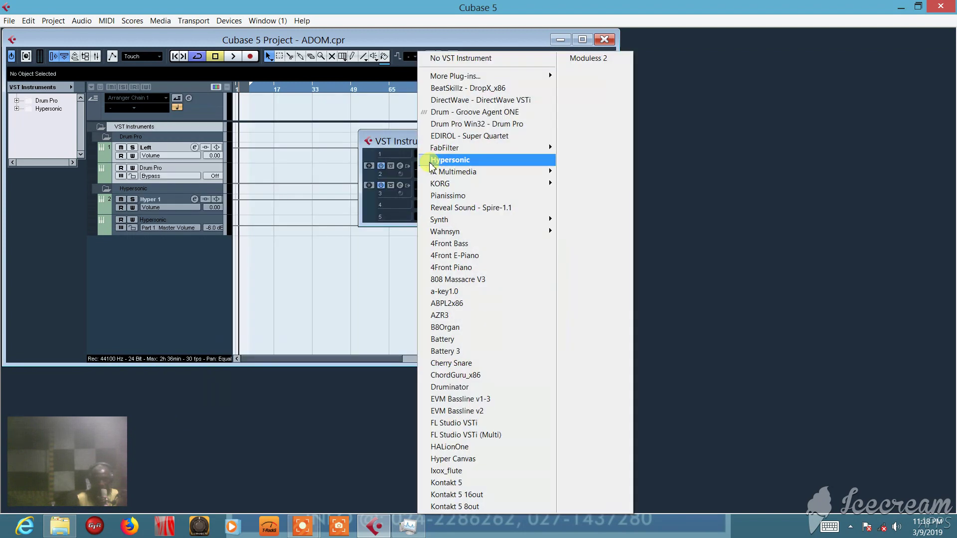
click(448, 58)
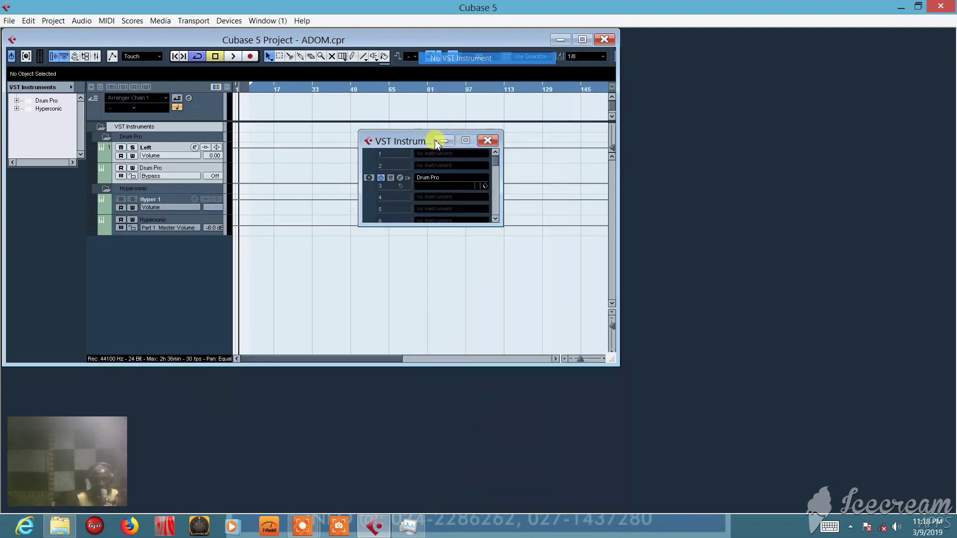
Step: Unload Drum Pro from the VST Instruments rack, close the rack and maximize the project window
click(427, 181)
click(448, 58)
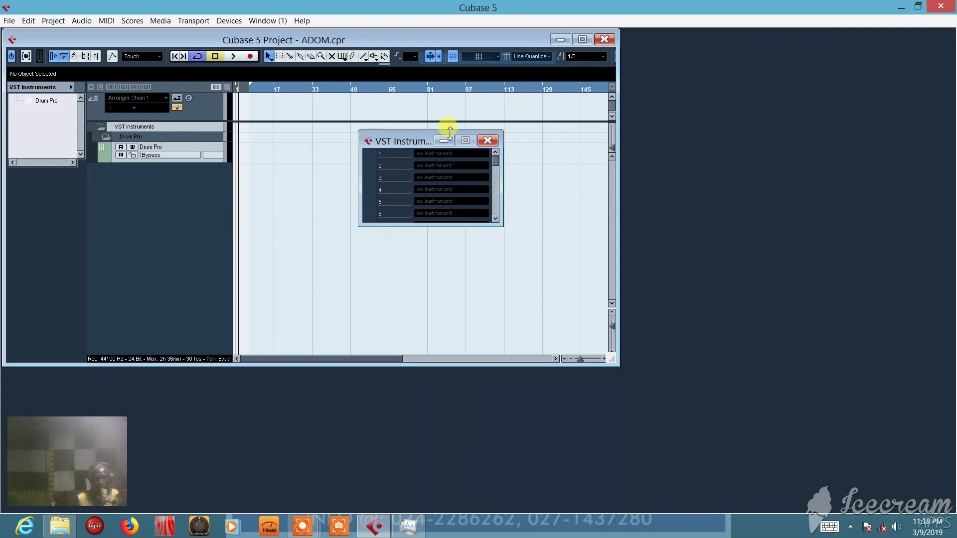
click(488, 141)
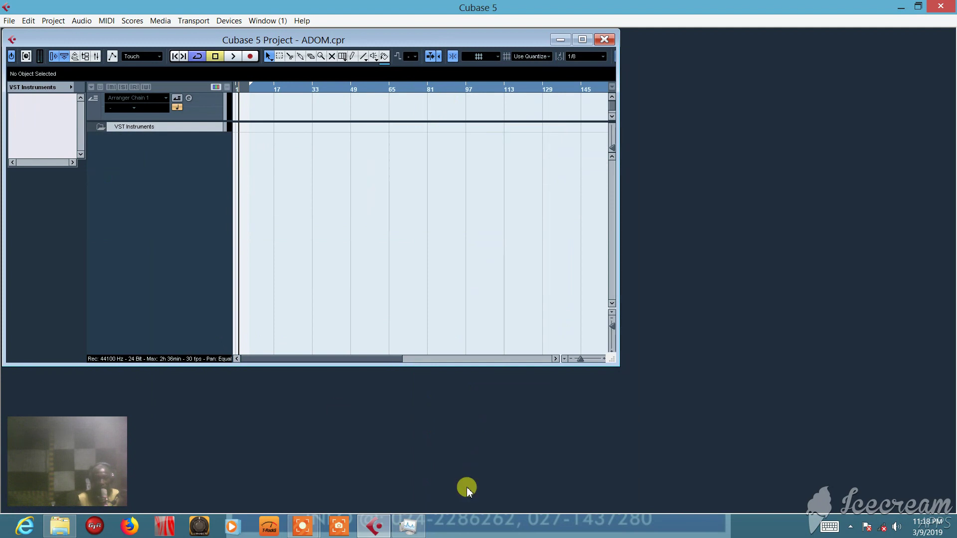
mouse_move(309, 534)
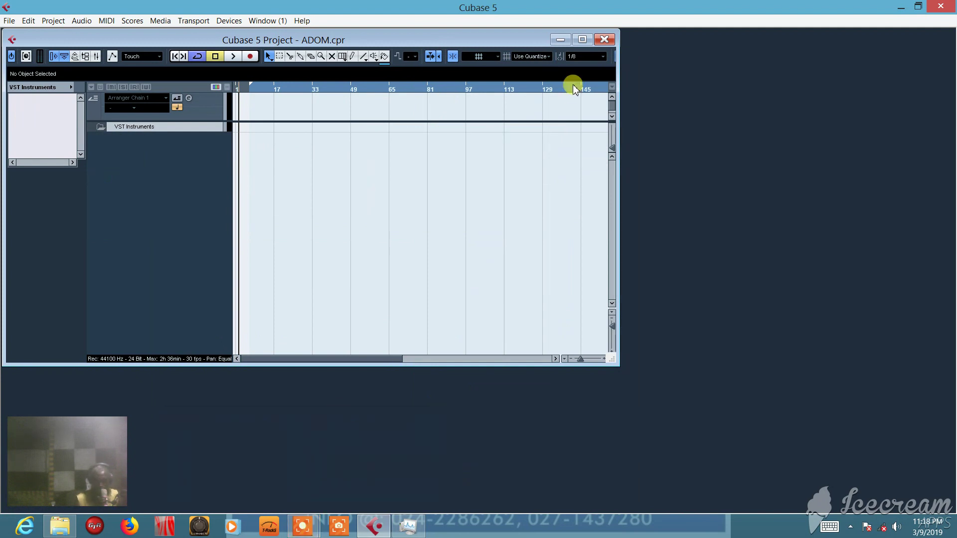
click(582, 39)
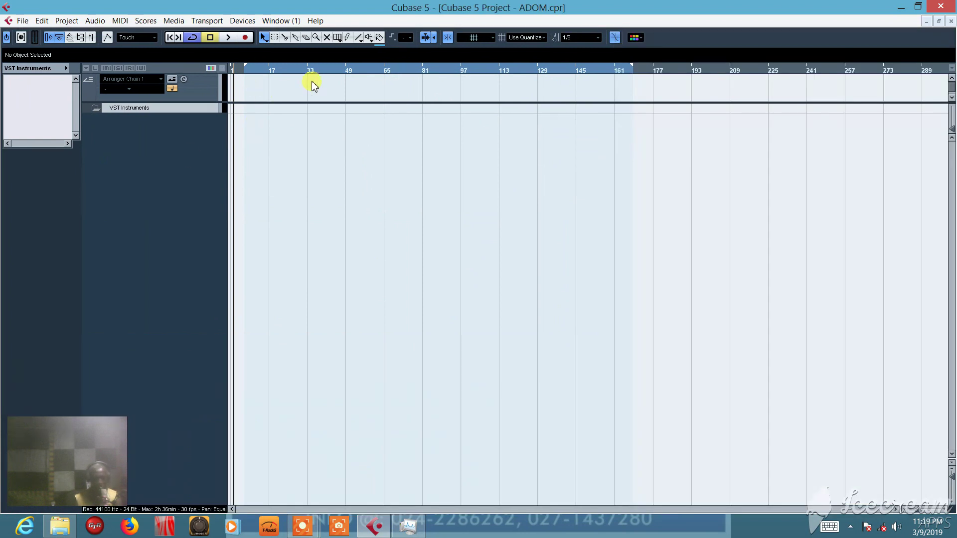
Step: Play the empty project briefly, stop, and set the left locator to about bar 9
key(KP_1)
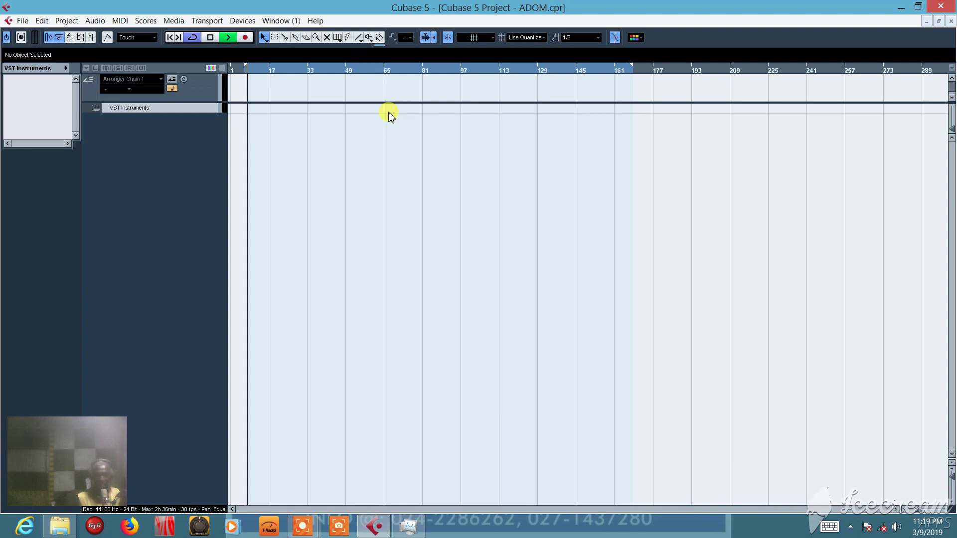
key(space)
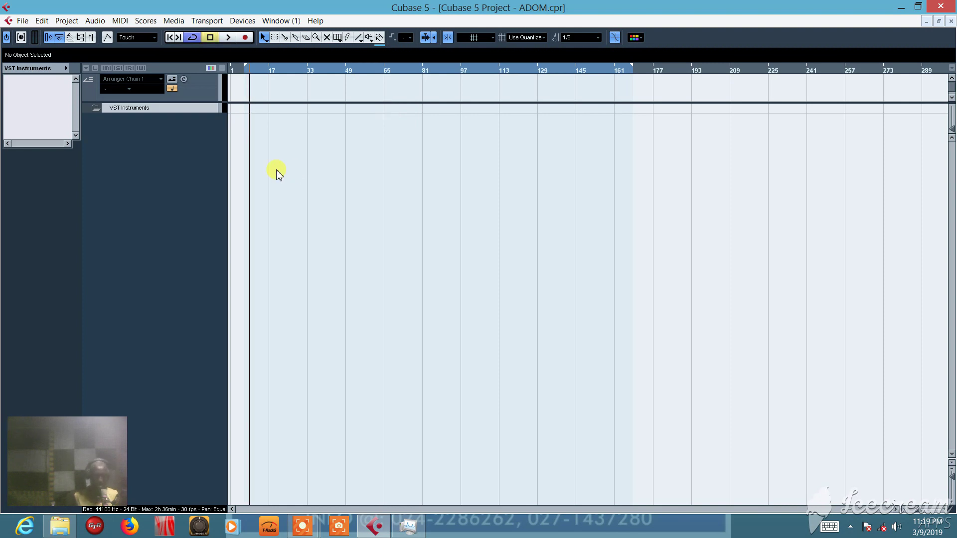
ctrl+click(252, 72)
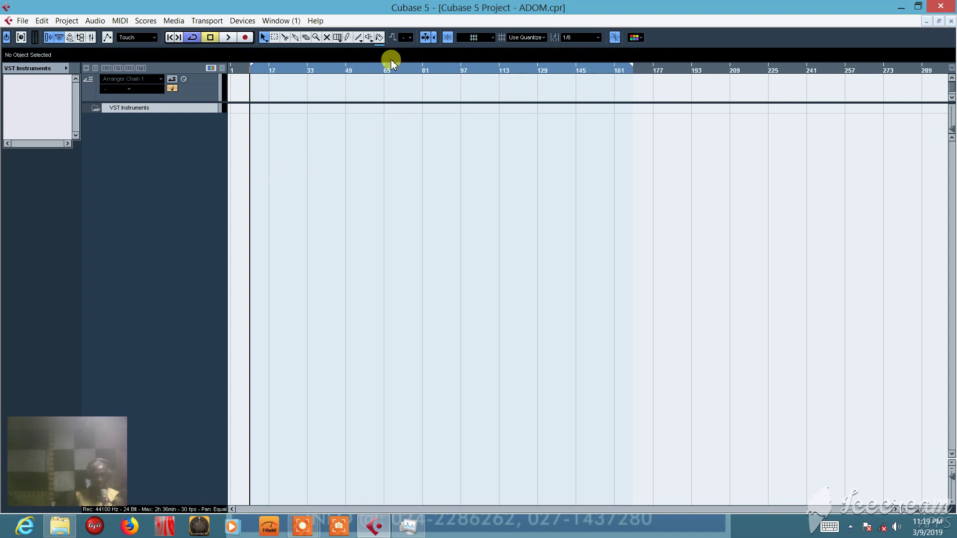
Step: Return the project cursor to the left locator and collapse the upper track section holding the arranger track
click(374, 71)
key(KP_1)
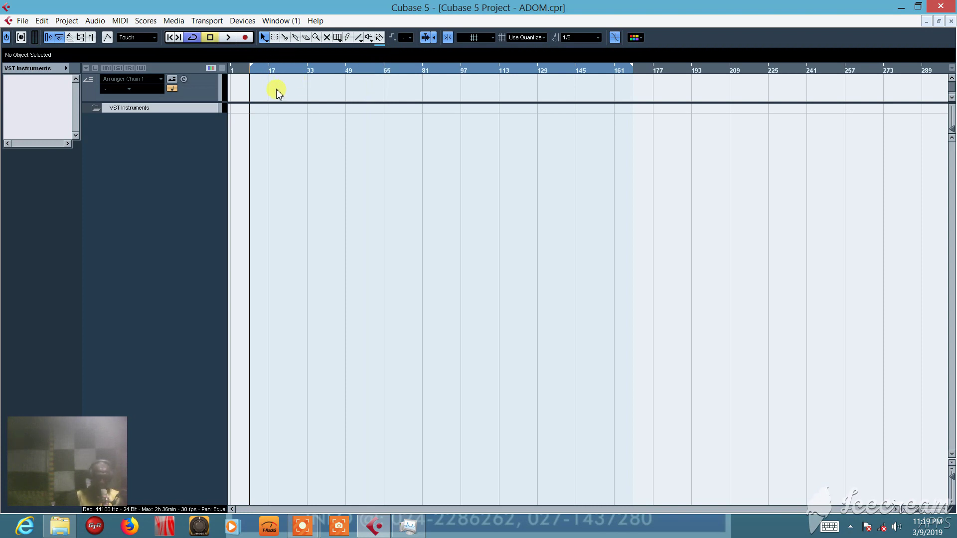
drag(309, 103, 312, 64)
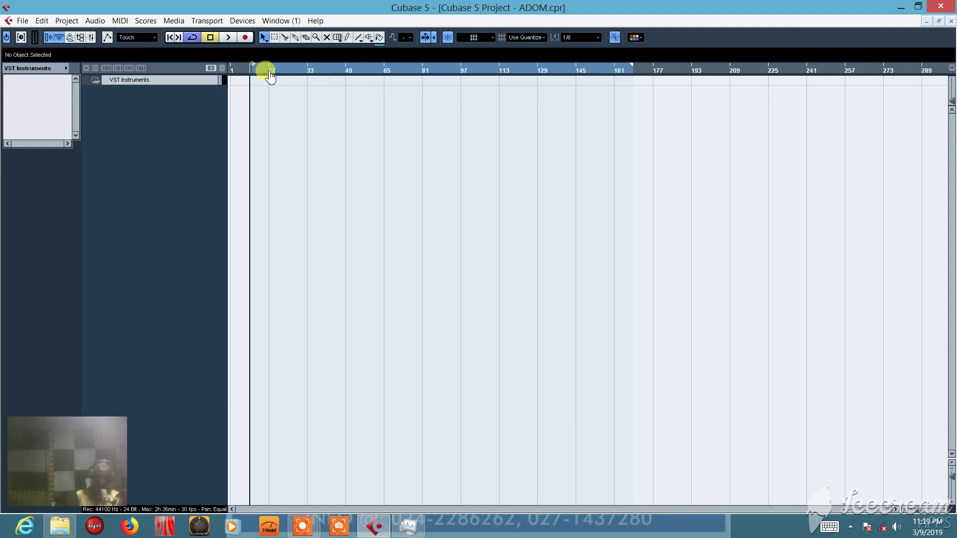
Step: Move the left locator to about bar 16, jump to the right locator, and briefly play the cycle range
drag(271, 75, 268, 79)
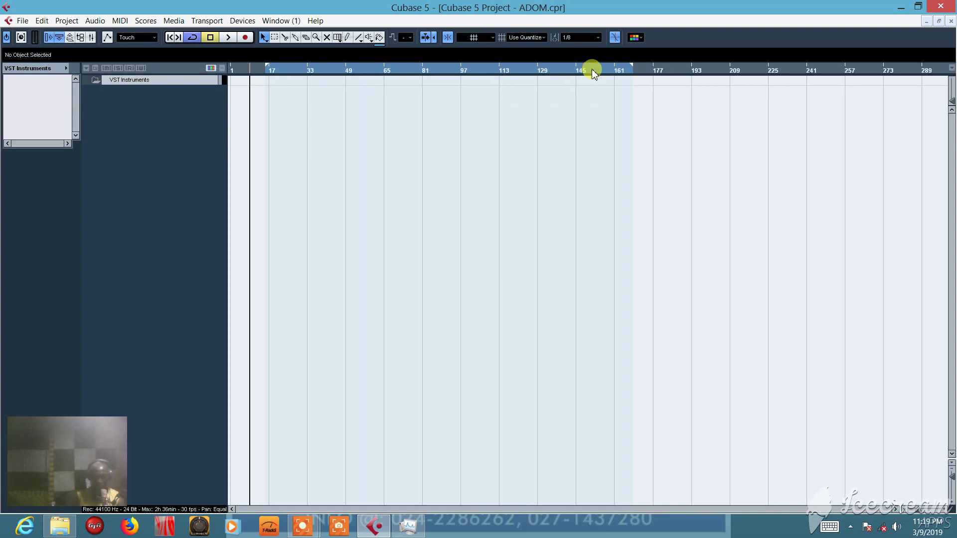
key(KP_2)
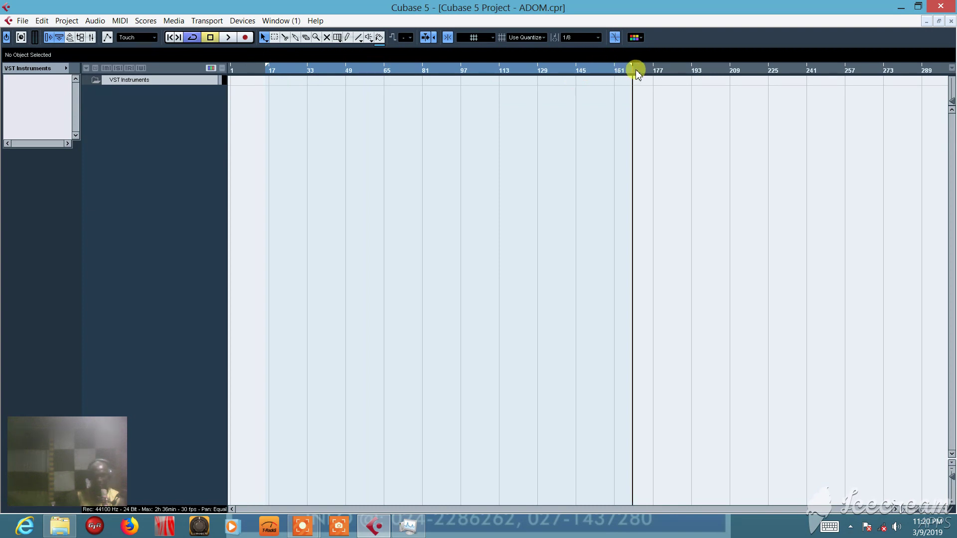
key(space)
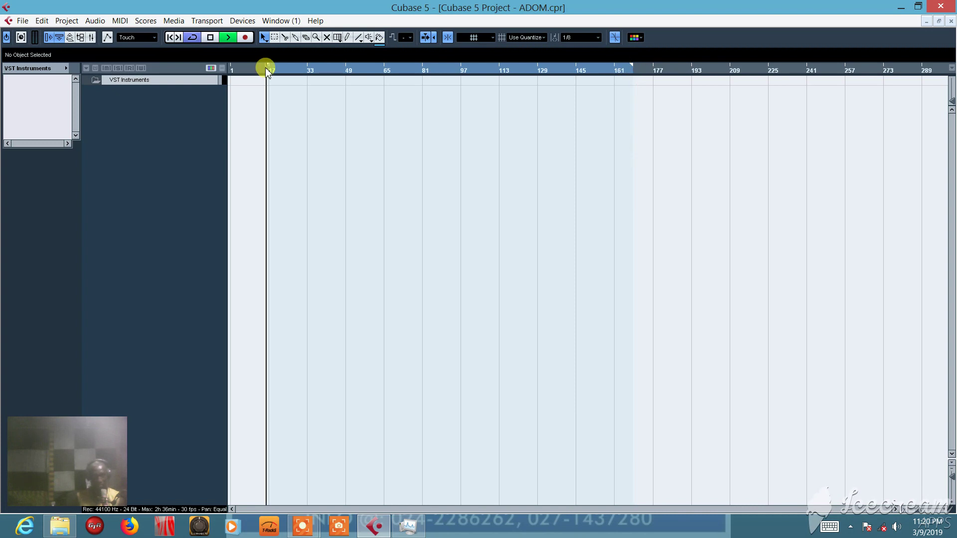
key(space)
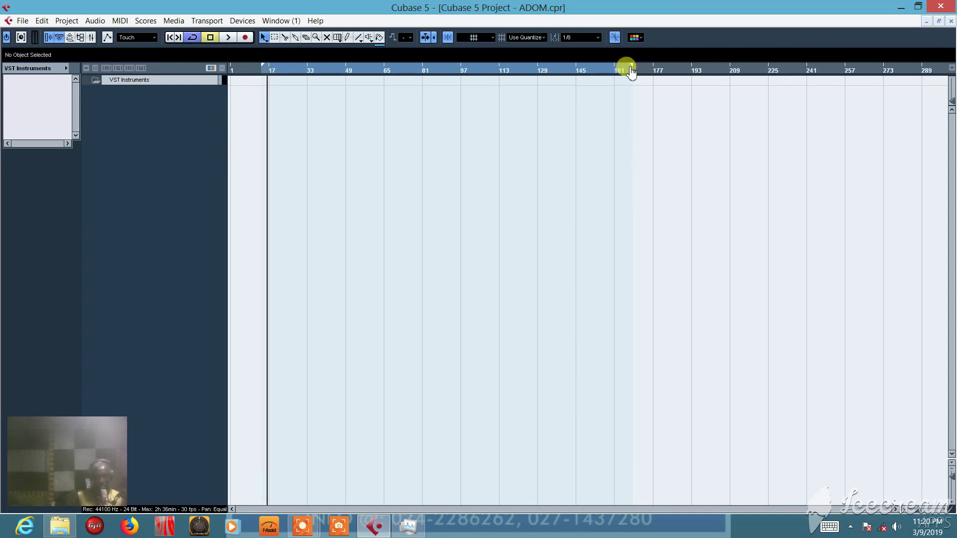
Step: Move the left locator past the right one to about bar 207, then return it to about bar 16
drag(264, 65, 725, 84)
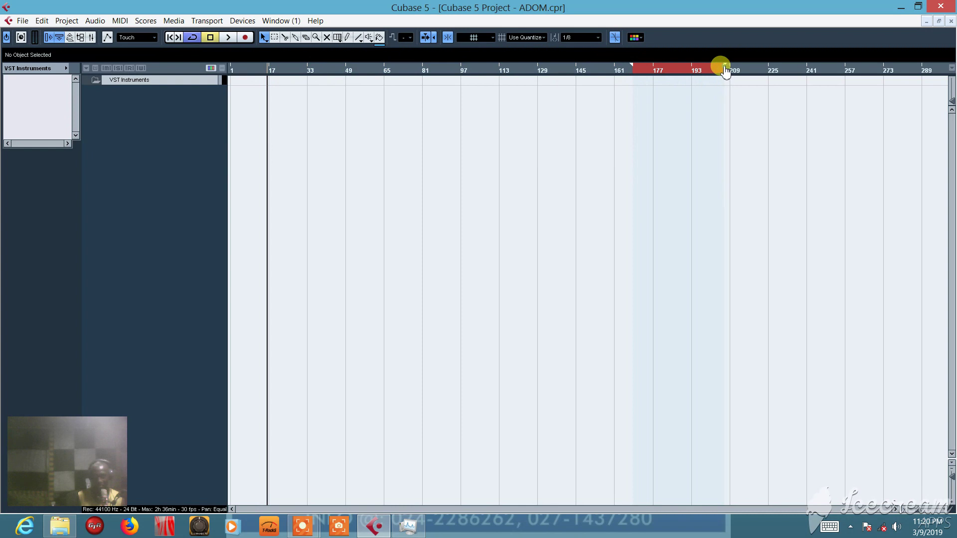
mouse_move(725, 72)
mouse_down()
mouse_move(224, 75)
mouse_move(269, 75)
mouse_up()
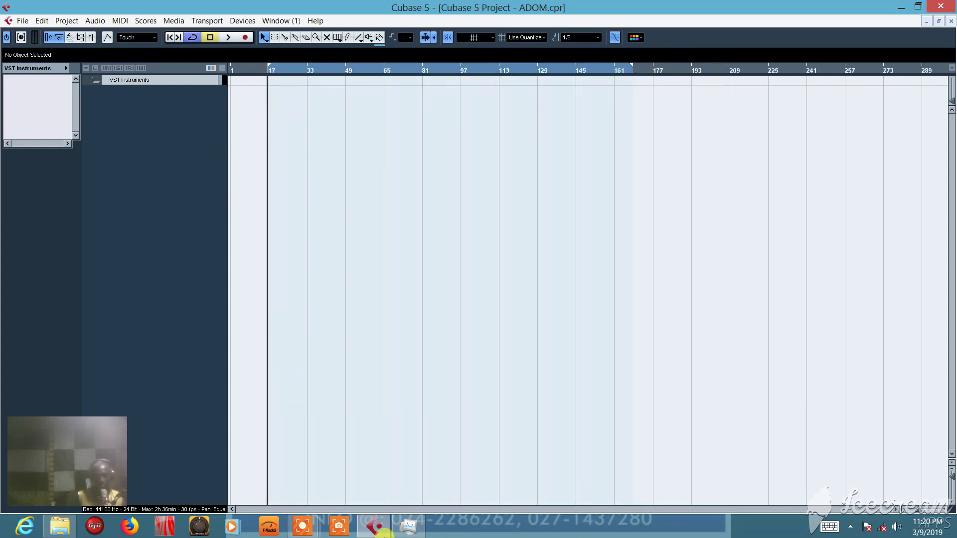
mouse_move(312, 532)
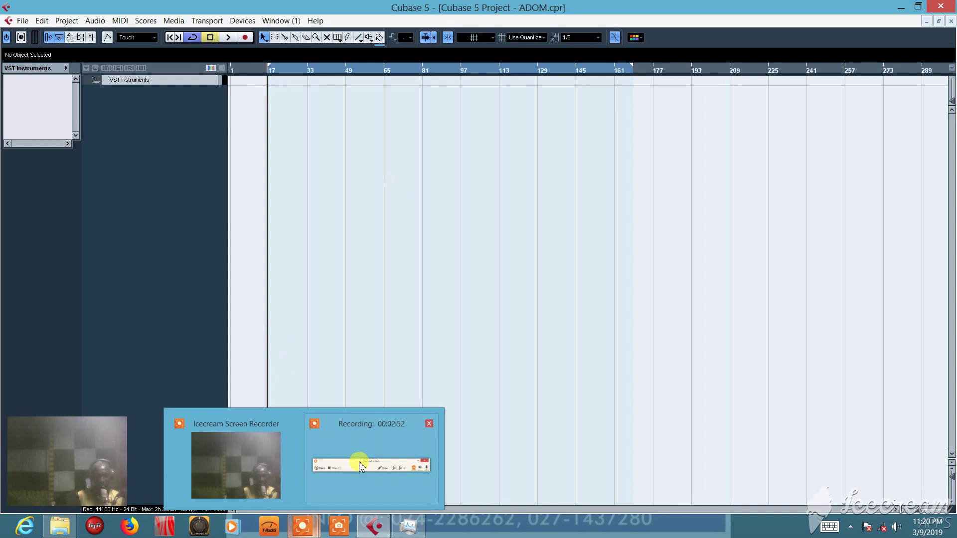
mouse_move(366, 449)
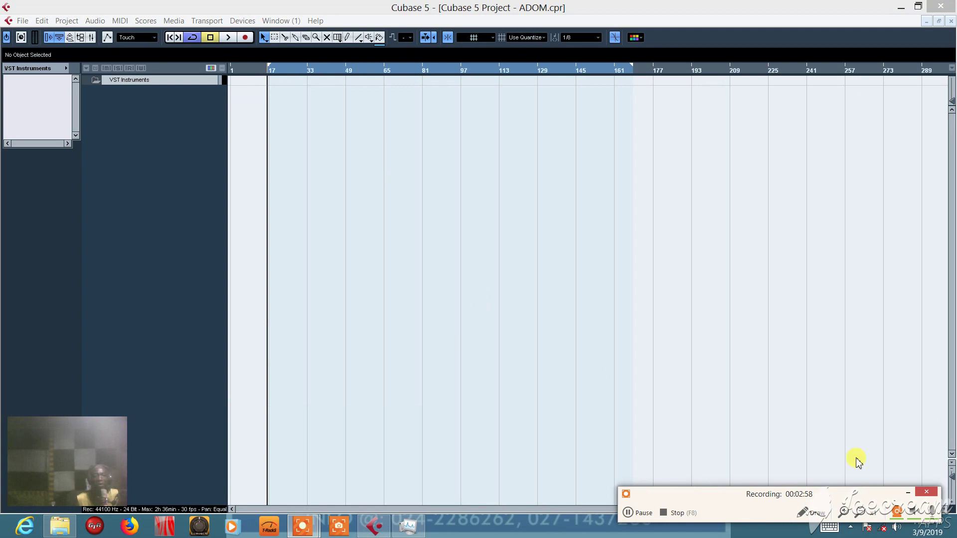
Step: Load 4Front E-Piano into slot 1 of the VST Instruments rack and create its assigned MIDI track
click(242, 21)
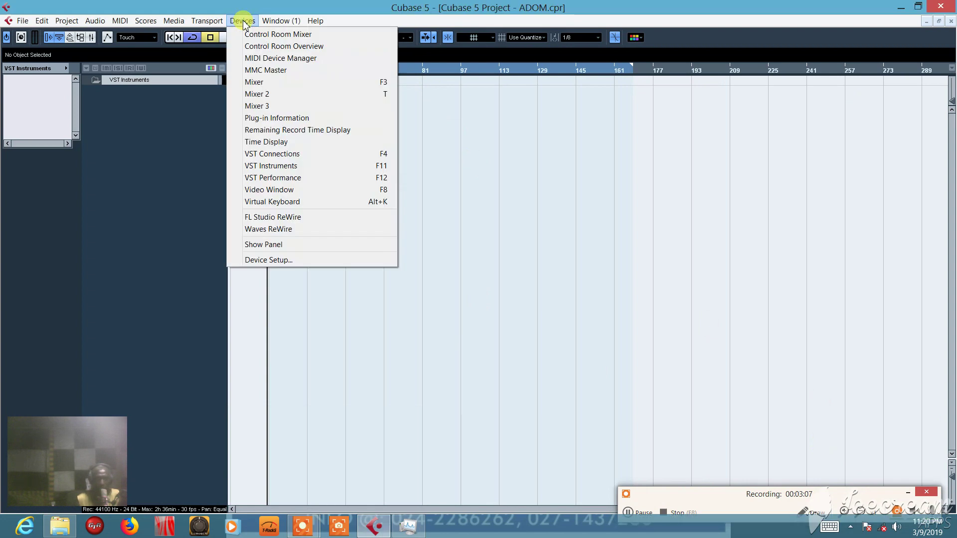
click(294, 171)
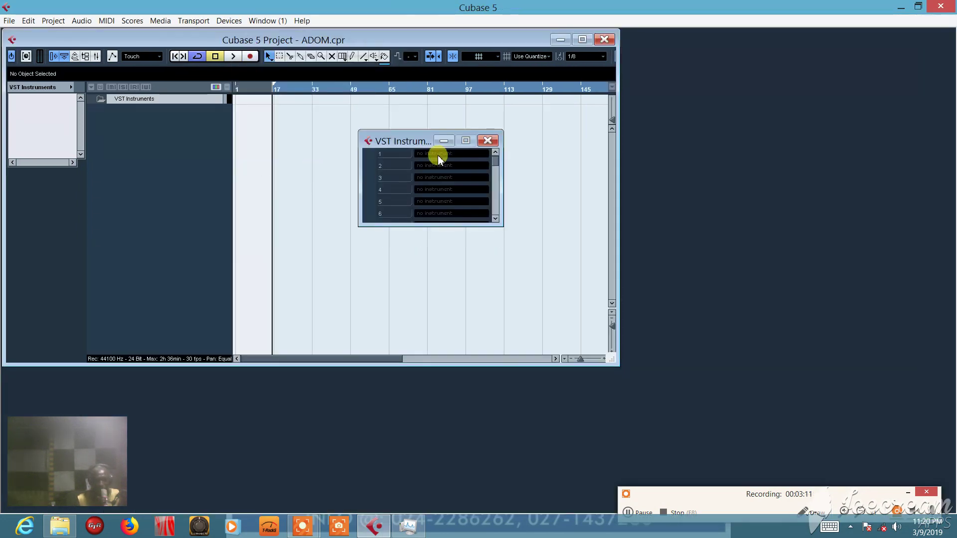
click(437, 154)
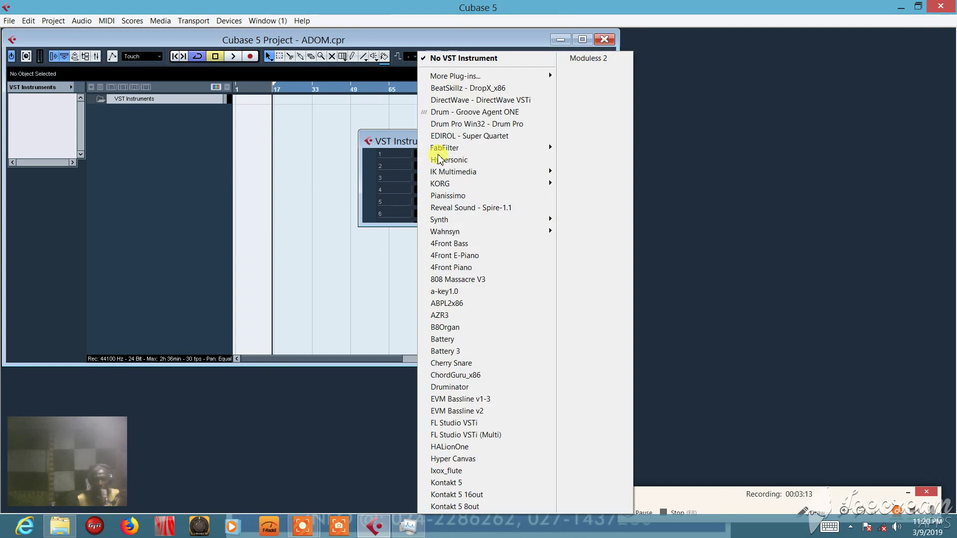
click(472, 256)
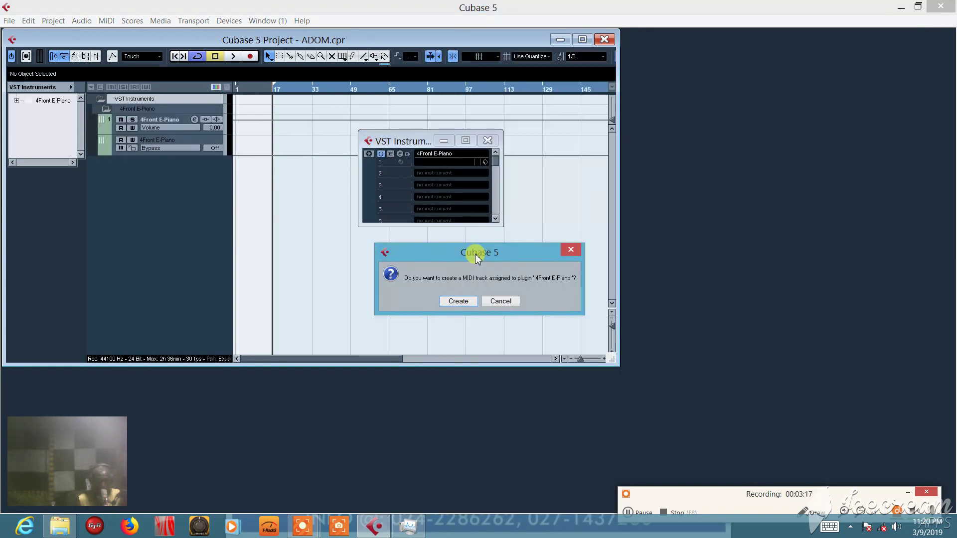
click(459, 301)
Step: Close the 4Front E-Piano window and the VST Instruments rack, and maximize the project window
click(390, 161)
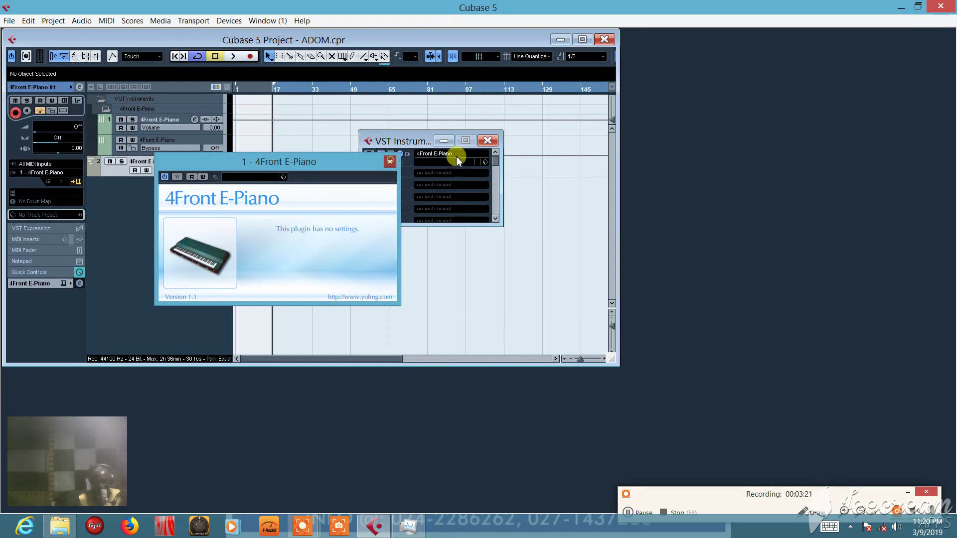
click(488, 140)
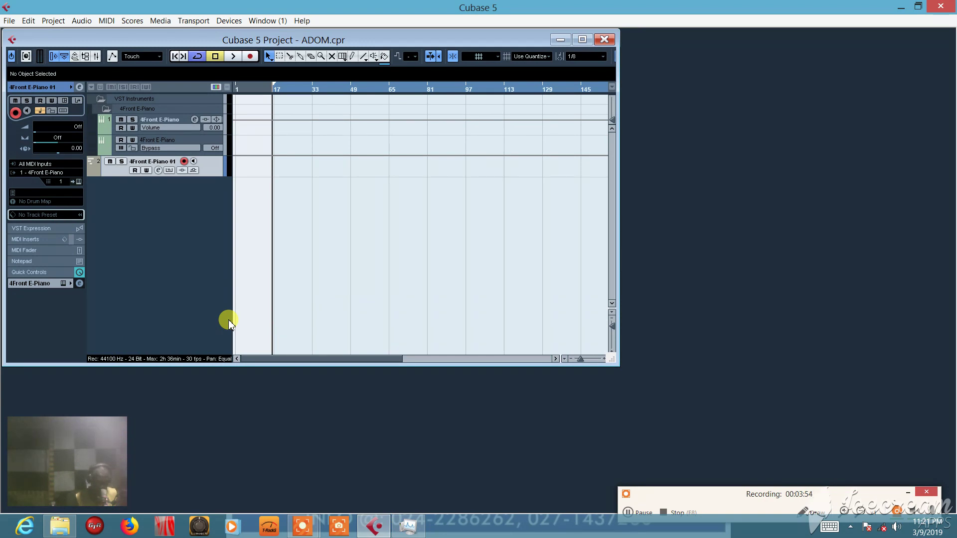
click(582, 40)
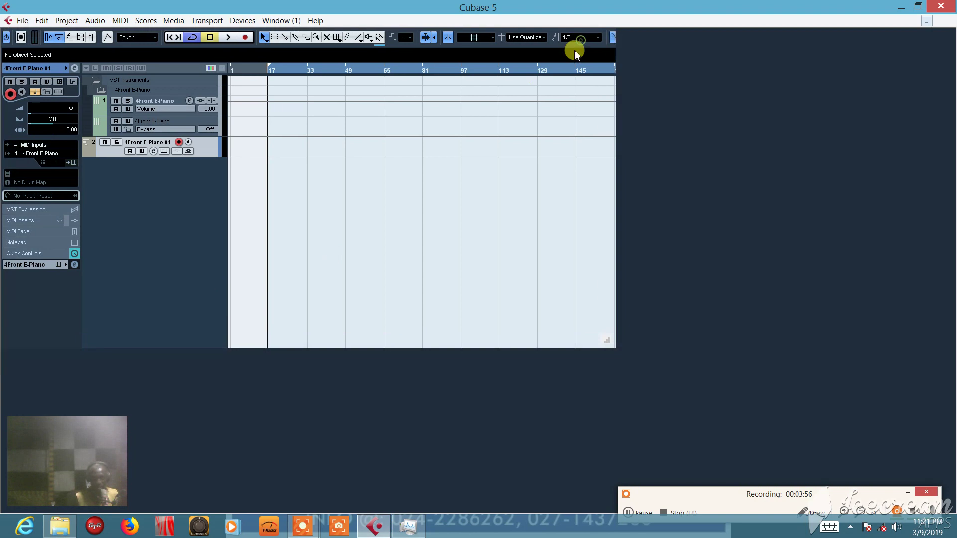
Step: Show the Transport panel and place it in the middle of the project window
mouse_move(374, 526)
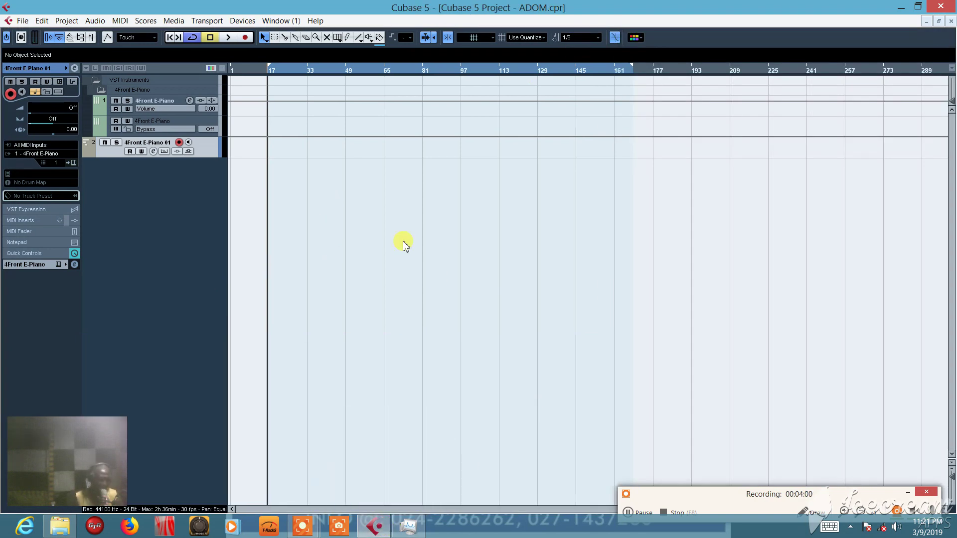
key(F2)
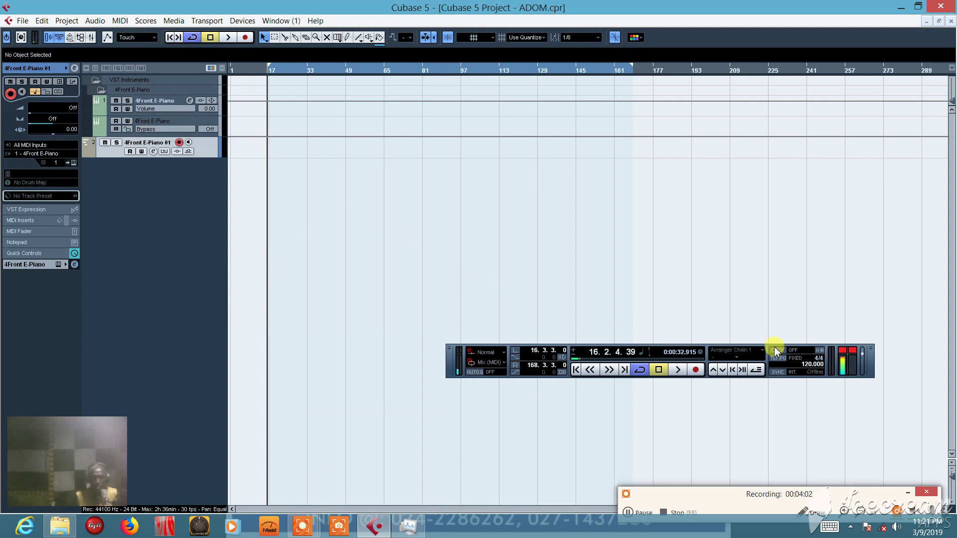
drag(766, 348, 671, 271)
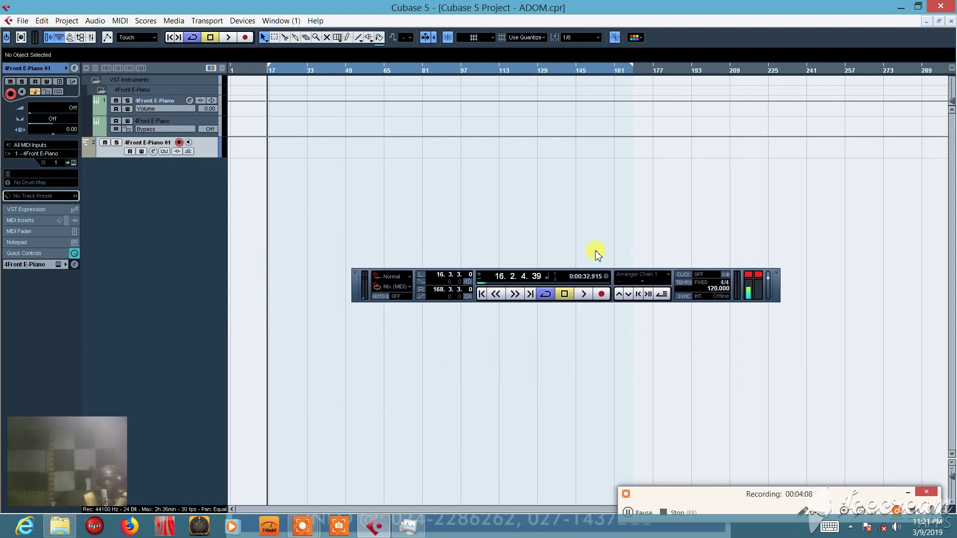
Step: Lower the project's fixed tempo to 91 BPM, then raise it to 122 BPM
drag(715, 290, 715, 310)
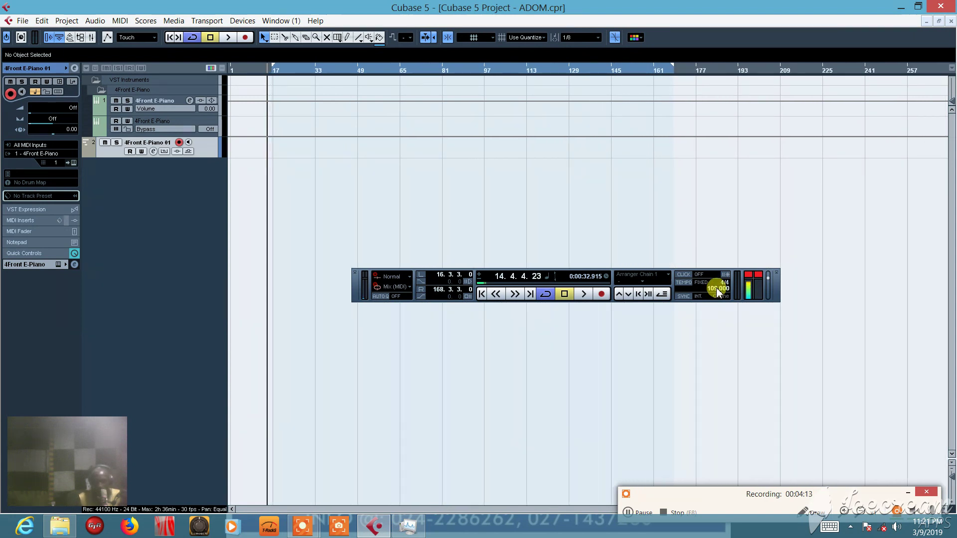
drag(676, 273, 574, 279)
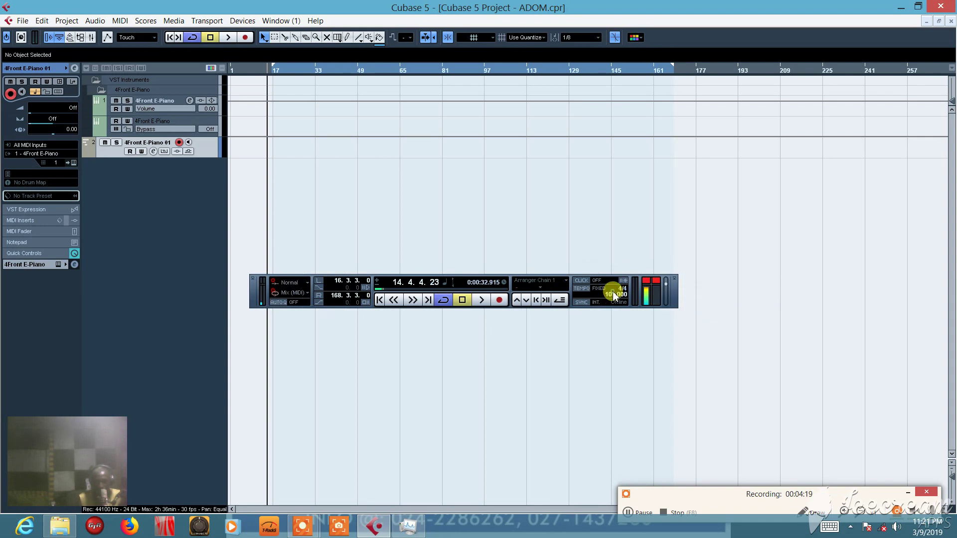
drag(613, 296, 613, 323)
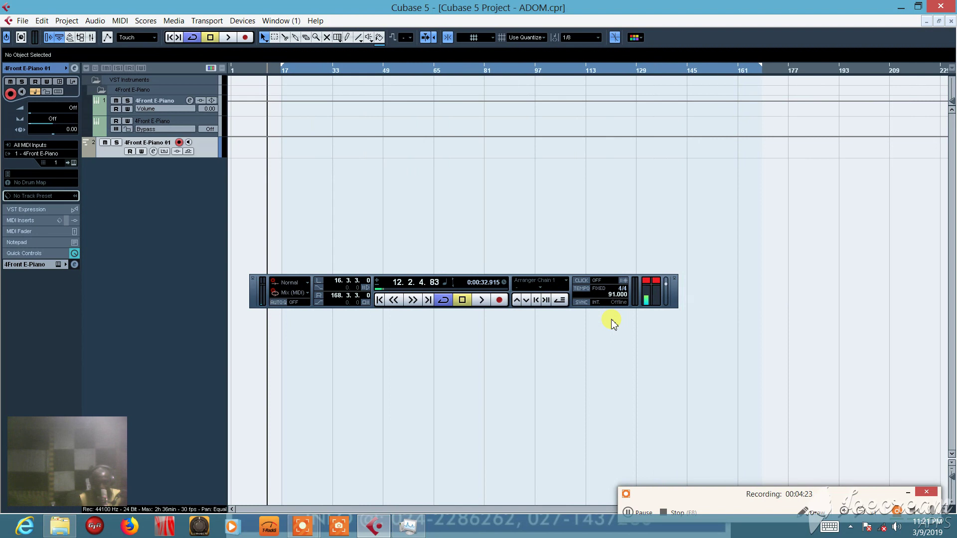
drag(614, 323, 616, 277)
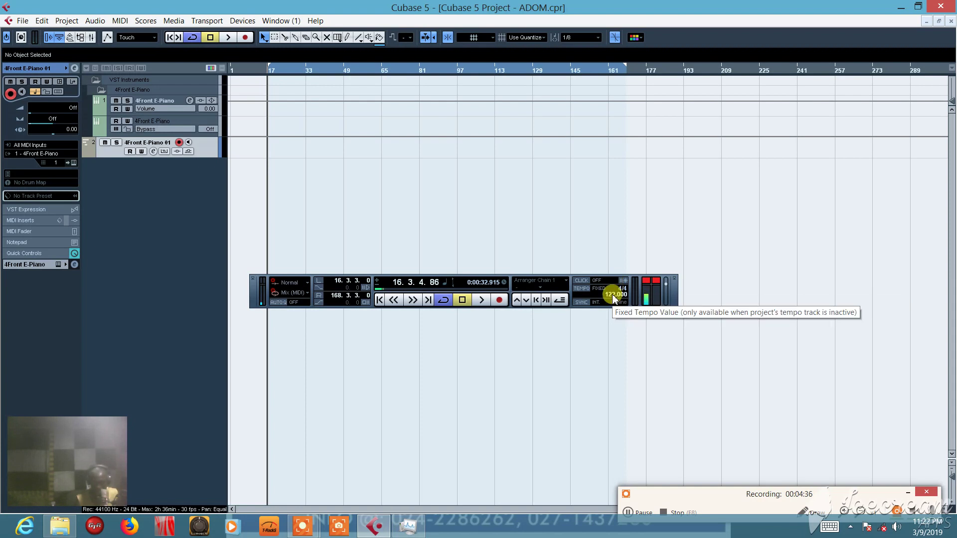
Step: Raise the fixed tempo to 125 BPM, lower it to 95 BPM, and settle on 98 BPM
scroll(613, 297, up, 3)
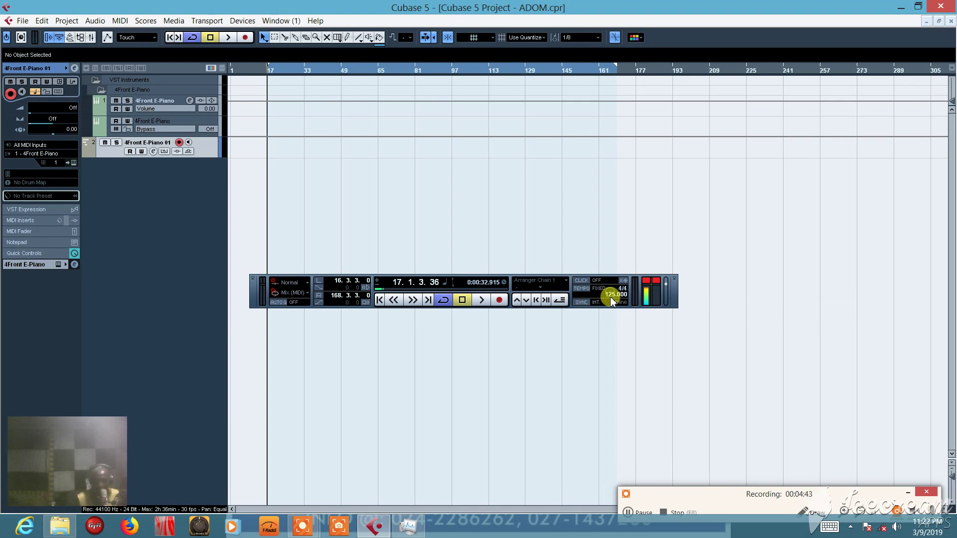
scroll(612, 297, down, 17)
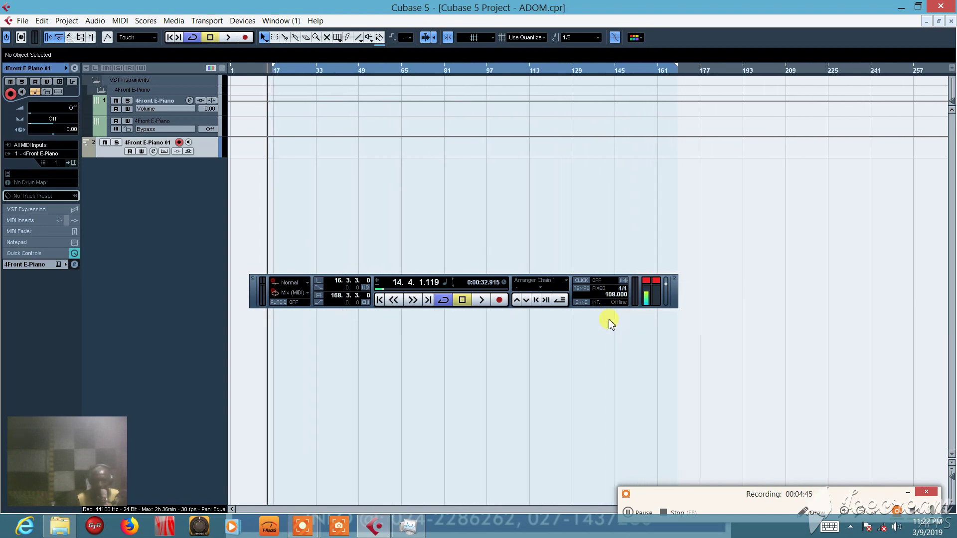
drag(612, 324, 606, 342)
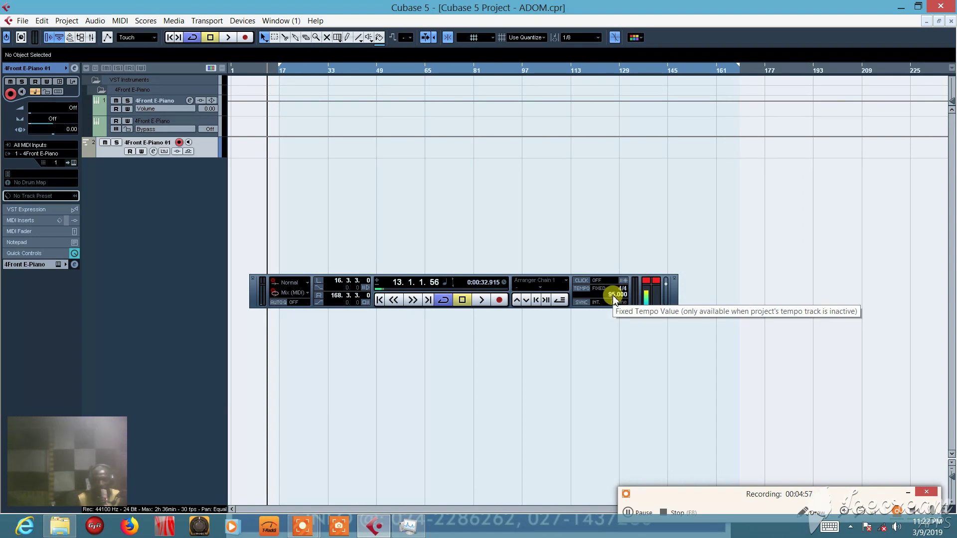
scroll(614, 298, up, 3)
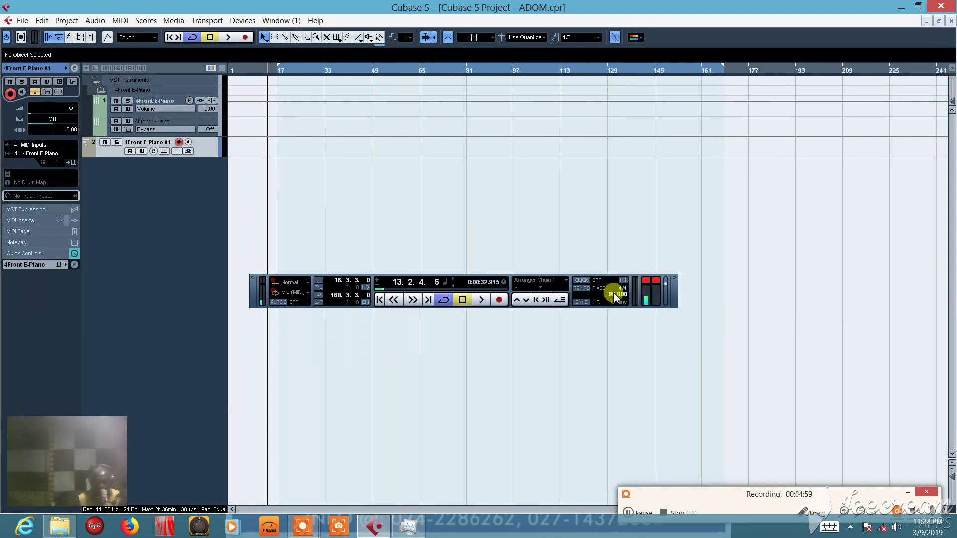